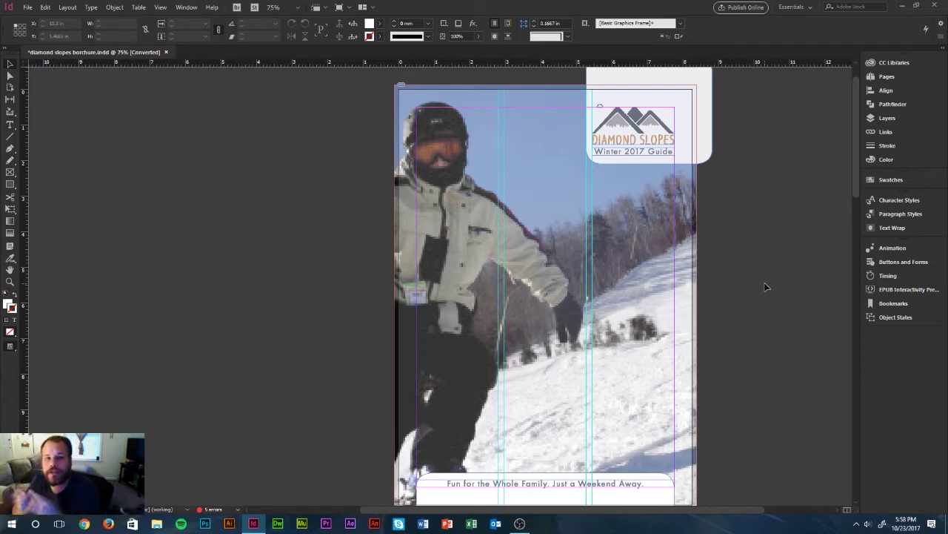
Select the TILE 06 heading with the Type tool and show the font list
scroll(749, 207, "down", 5)
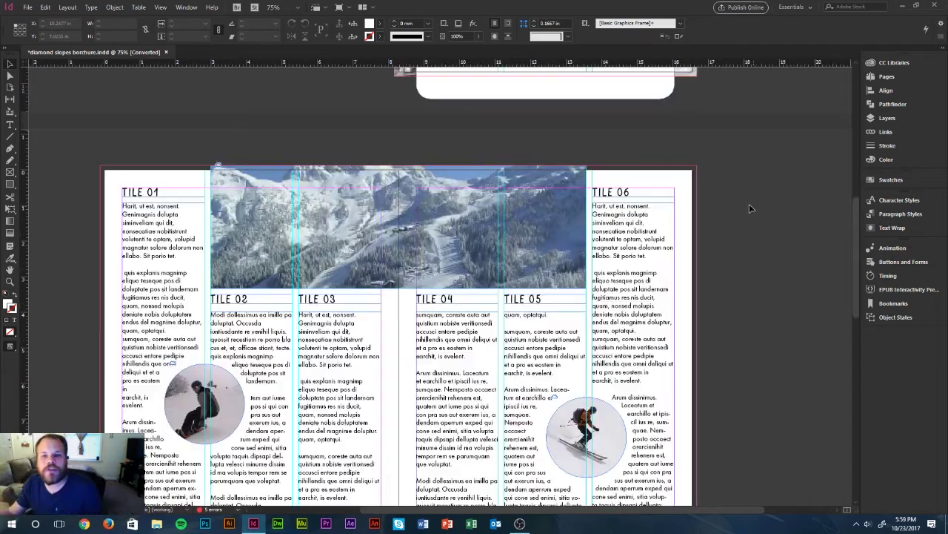
left_click(615, 192)
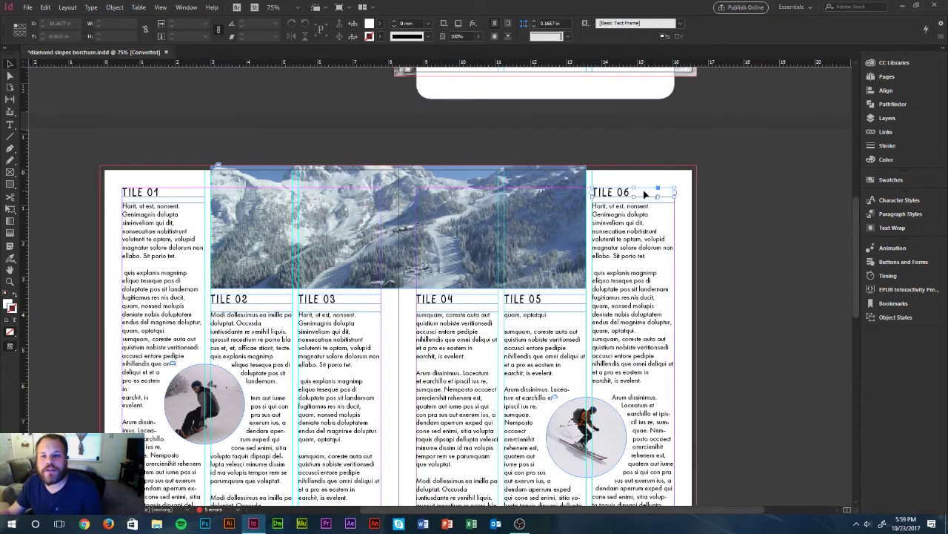
key("t")
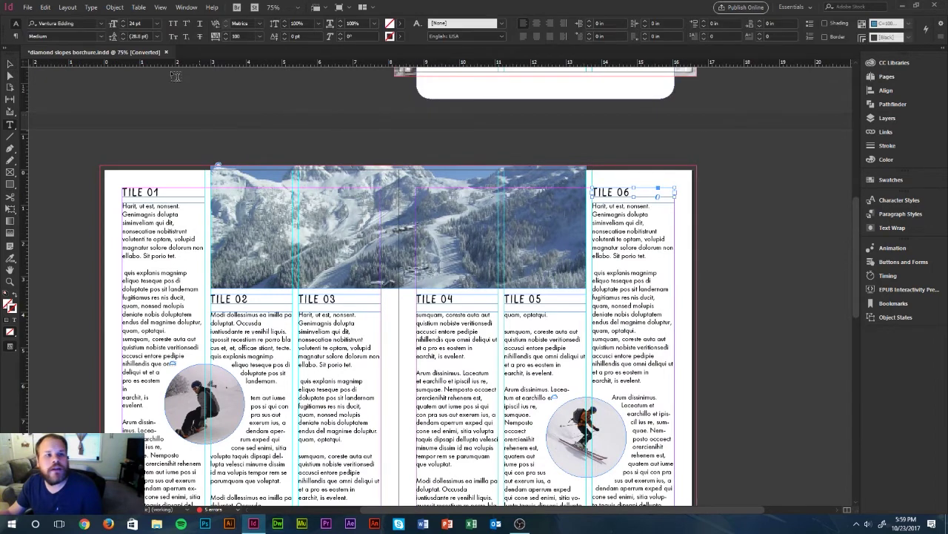
left_click(101, 24)
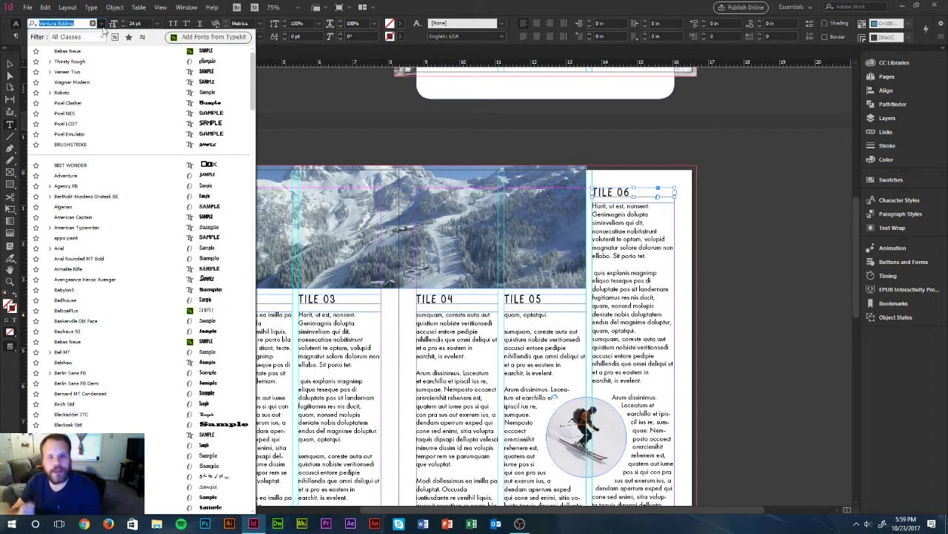
Filter the font list to Handwritten, then Slab Serif, then back to All Classes
left_click(94, 37)
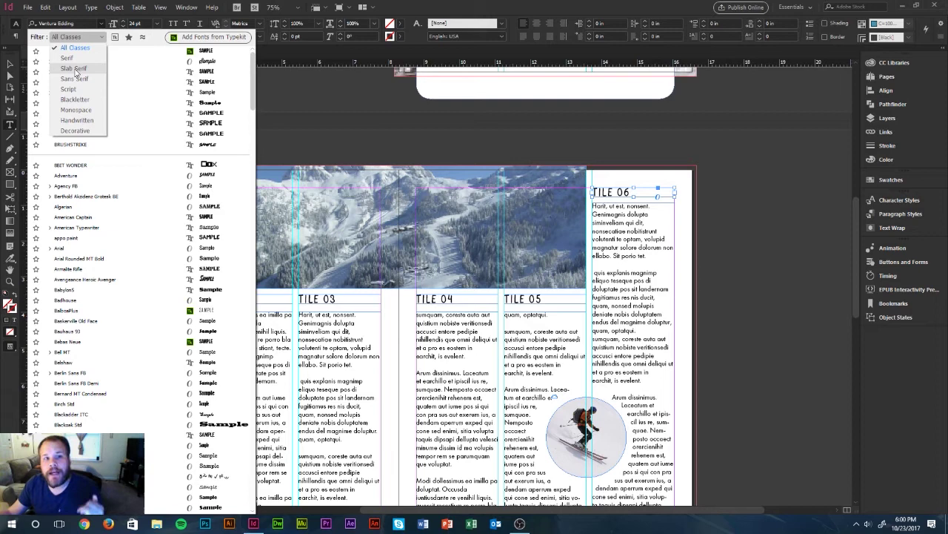
left_click(78, 120)
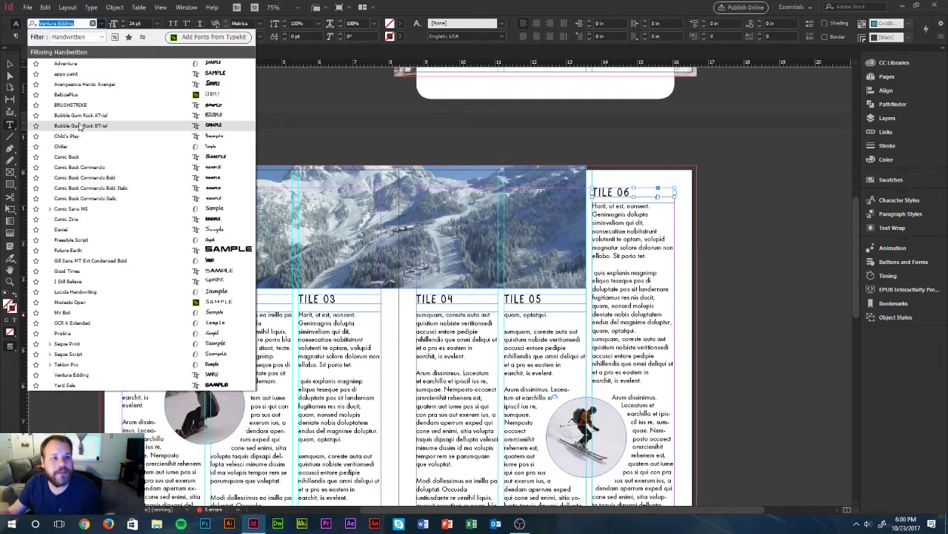
left_click(94, 38)
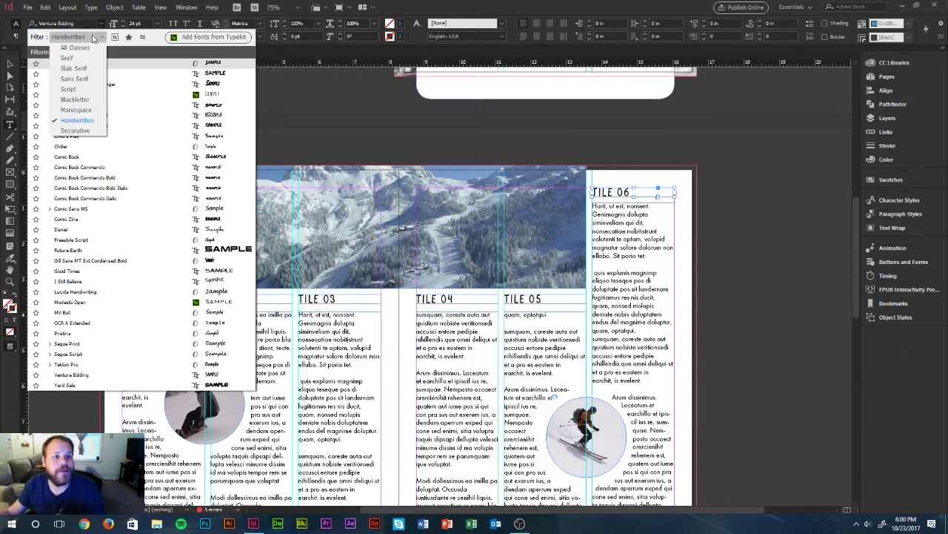
left_click(88, 68)
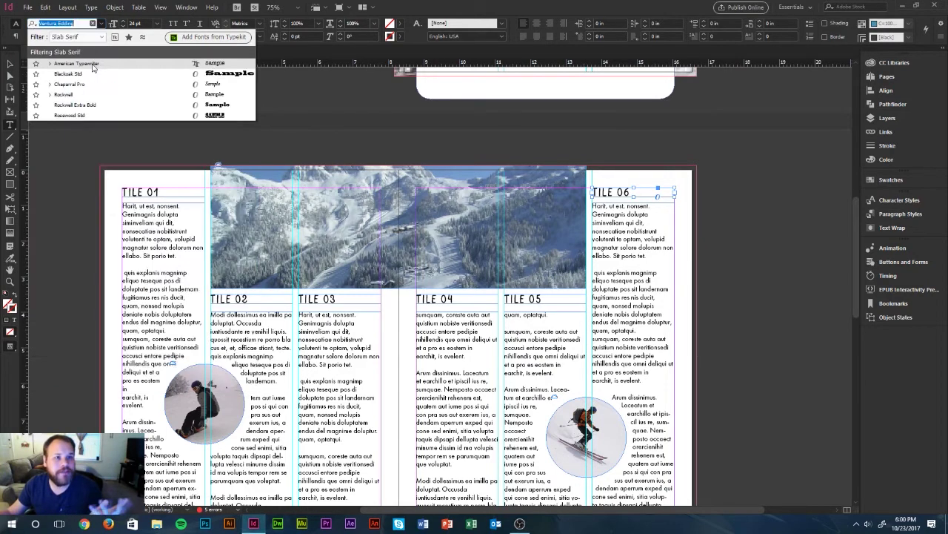
left_click(89, 37)
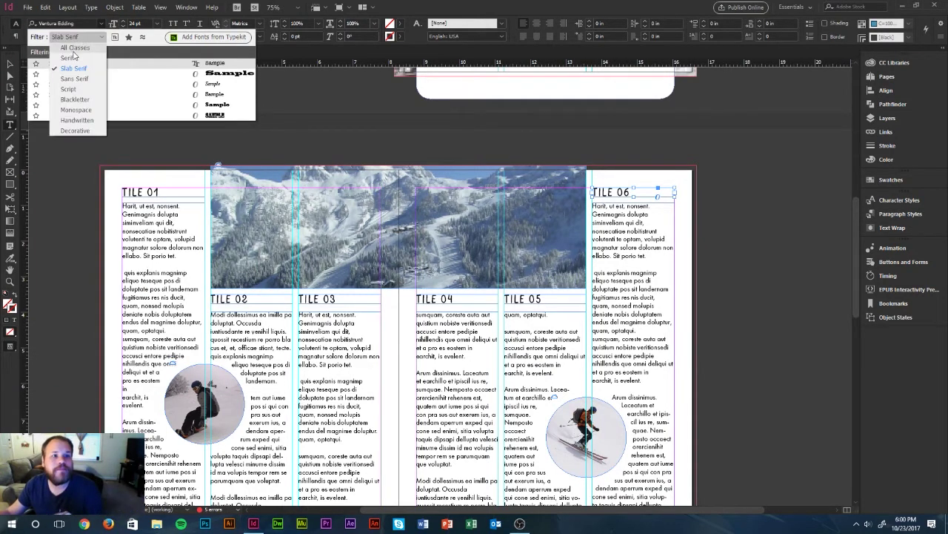
left_click(78, 48)
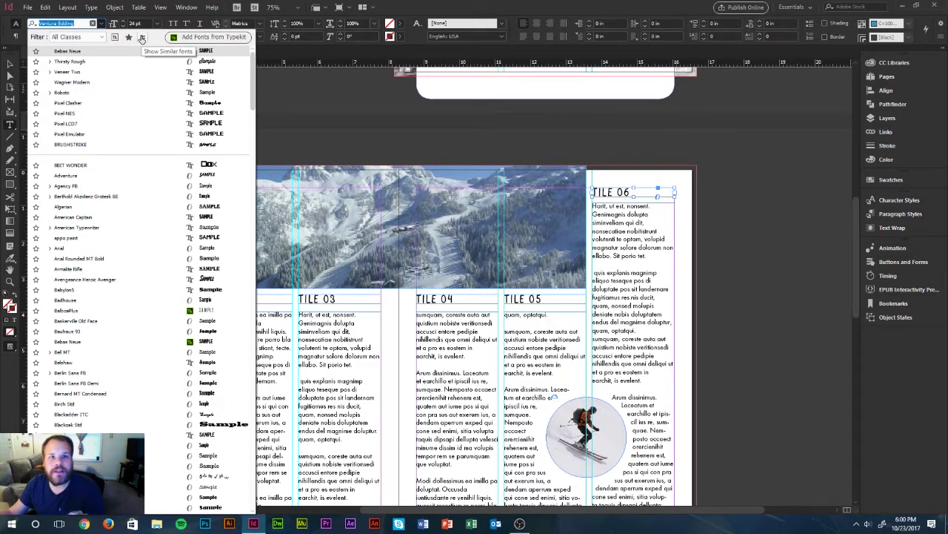
Show fonts similar to Ventura Edding Medium, then dismiss the font list
left_click(142, 37)
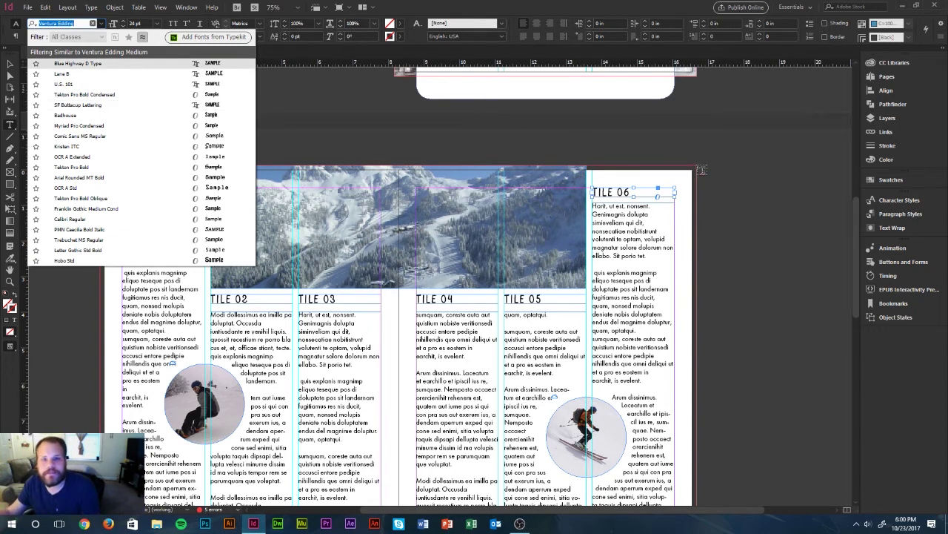
key("Escape")
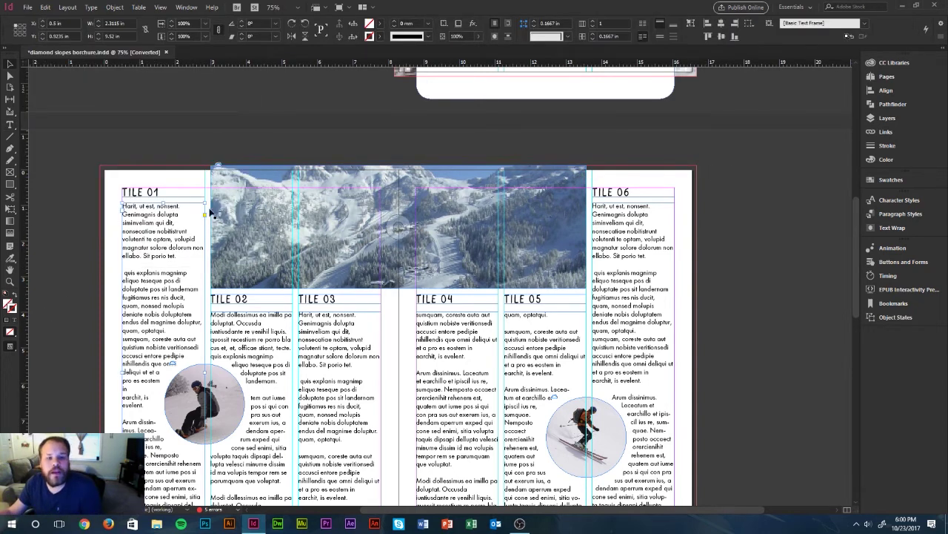
Place the cursor in the TILE 01 body text and show the Control panel paragraph menu
left_click(159, 249)
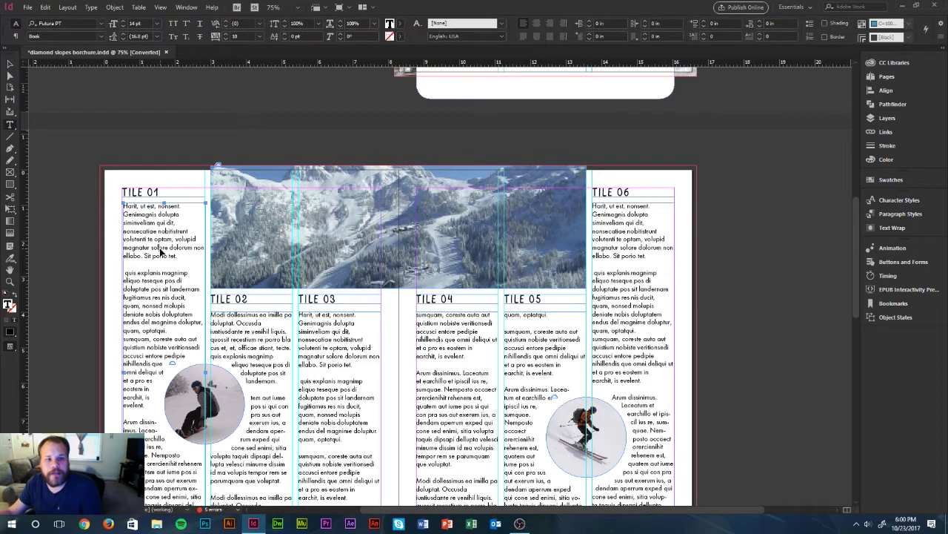
double_click(158, 248)
left_click(149, 238)
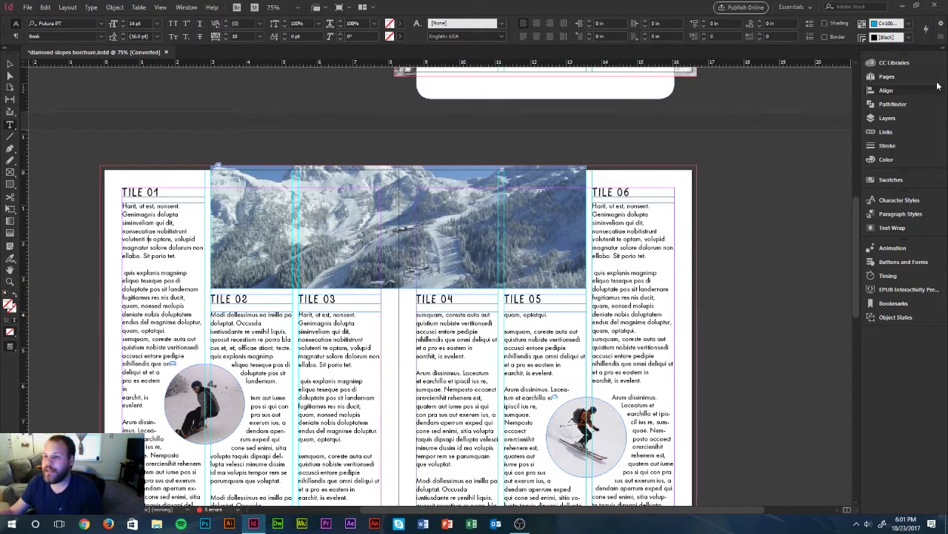
left_click(941, 23)
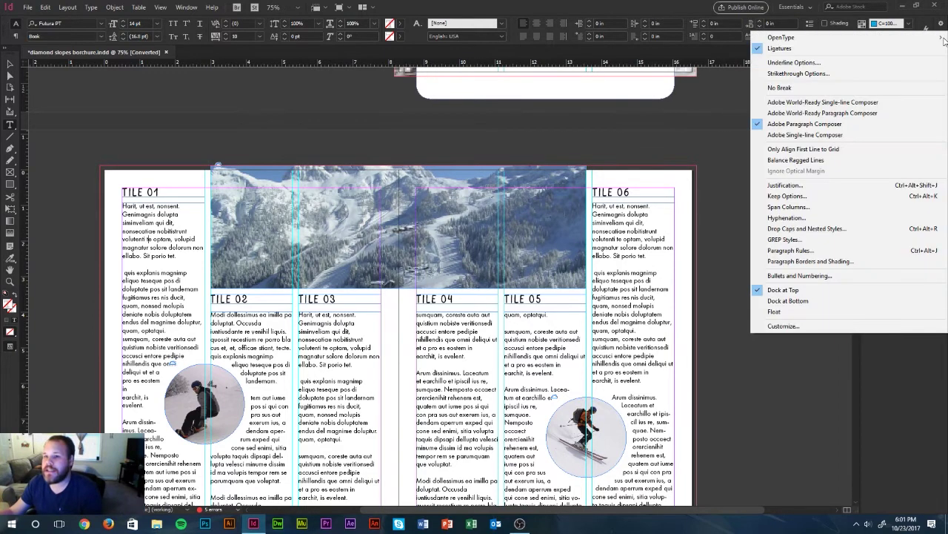
Preview blue shading on the TILE 01 paragraph, then turn it off and go to Border settings
left_click(814, 263)
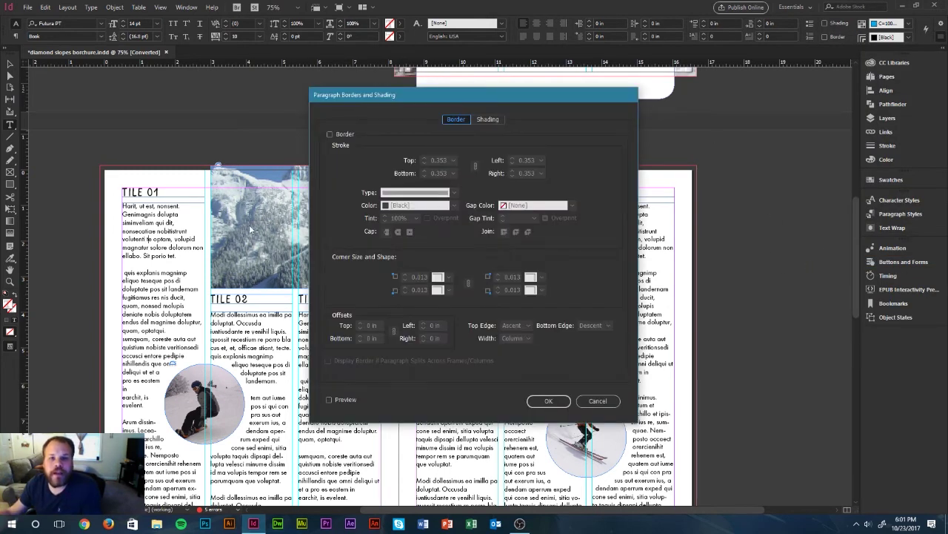
left_click(488, 123)
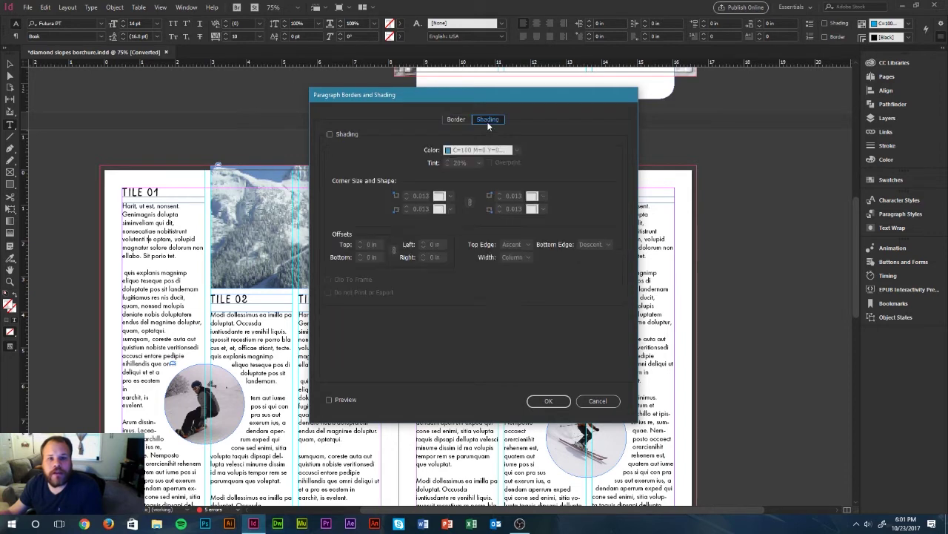
left_click(338, 135)
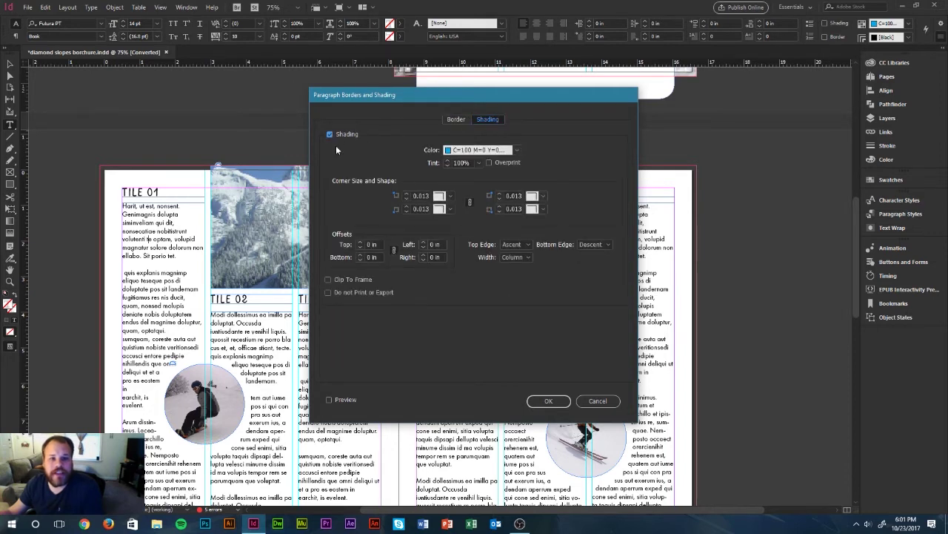
left_click(330, 400)
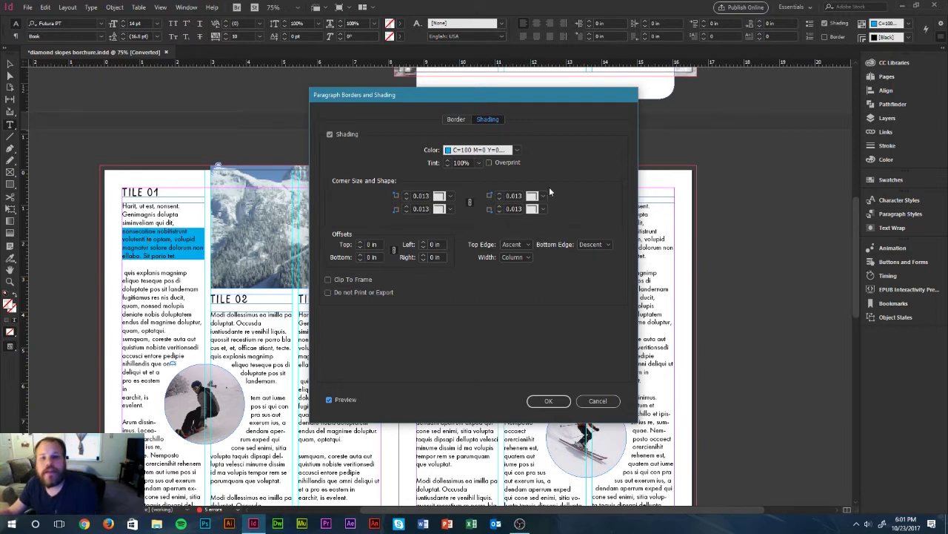
left_click(330, 134)
left_click(329, 399)
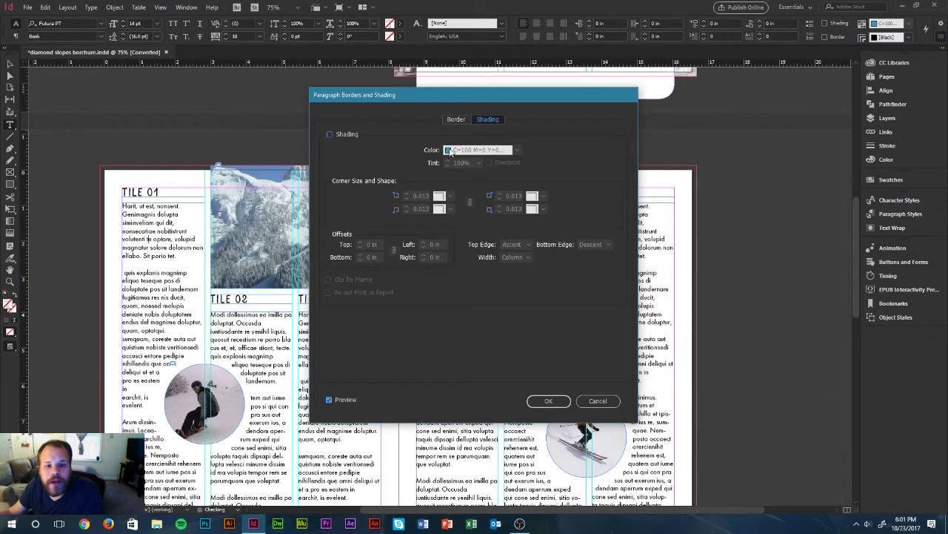
left_click(456, 119)
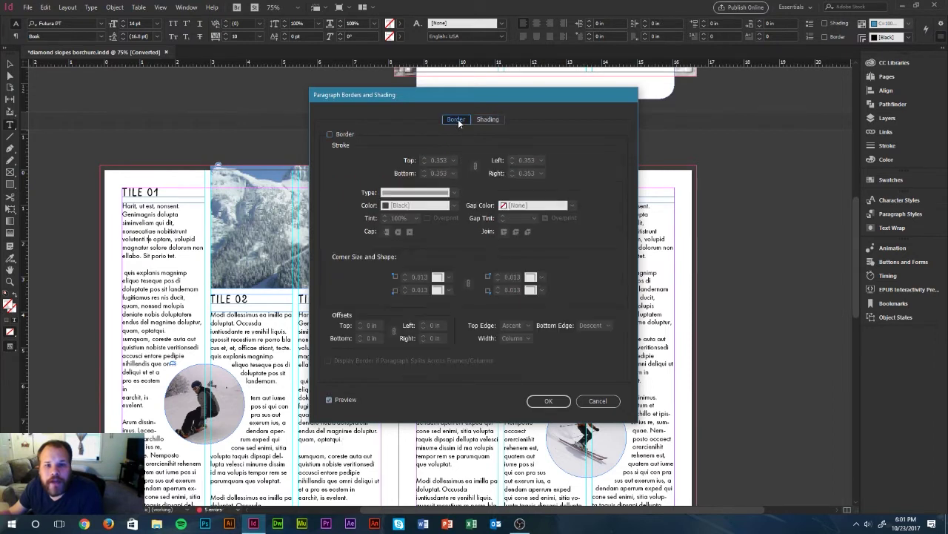
Turn on the paragraph border, try 0.5 in rounded corners, then return to square corners
left_click(330, 135)
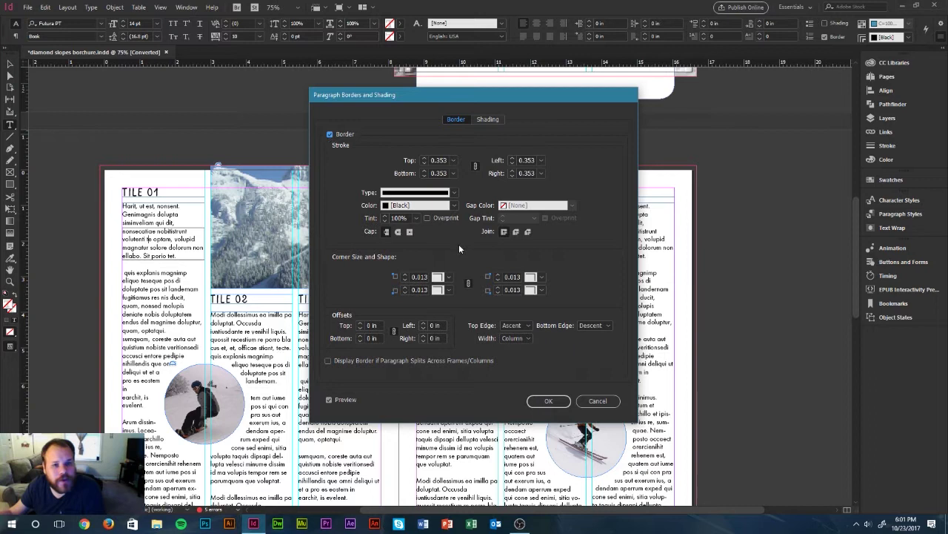
left_click(448, 277)
left_click(458, 340)
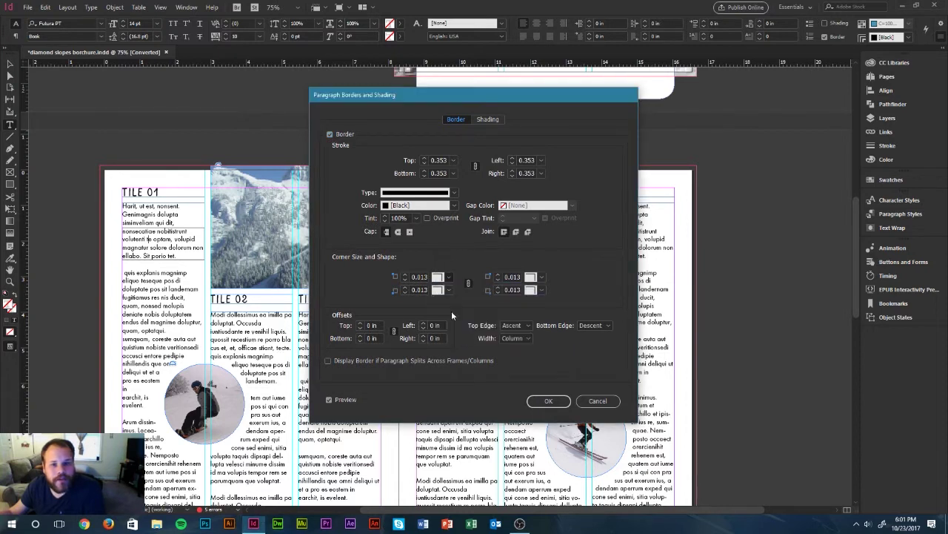
left_click(406, 276)
left_click(405, 276)
left_click(405, 276)
left_click(405, 276)
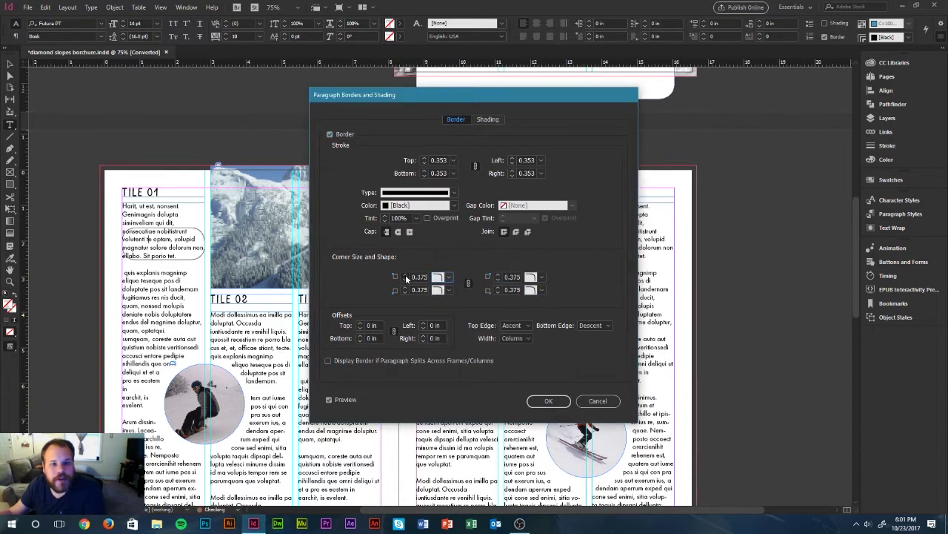
left_click(405, 276)
left_click(405, 280)
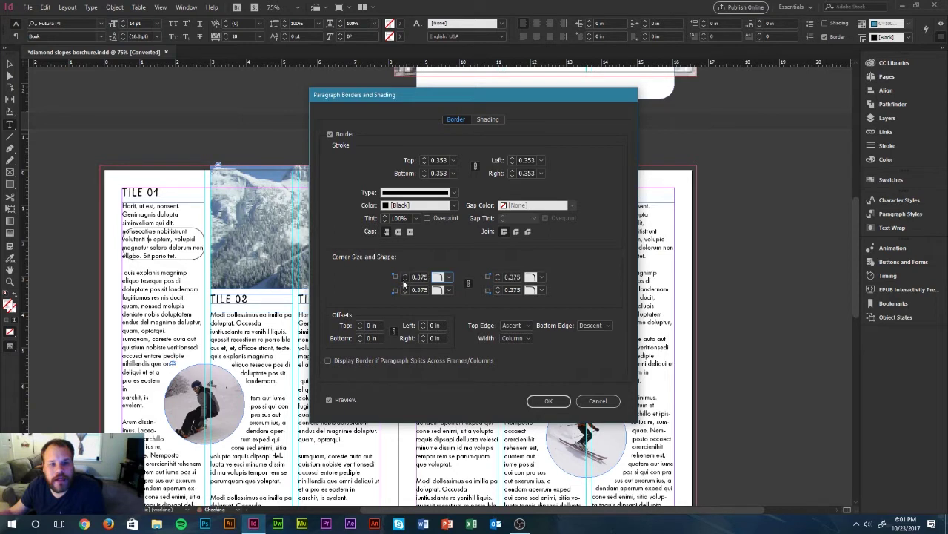
left_click(405, 279)
left_click(404, 279)
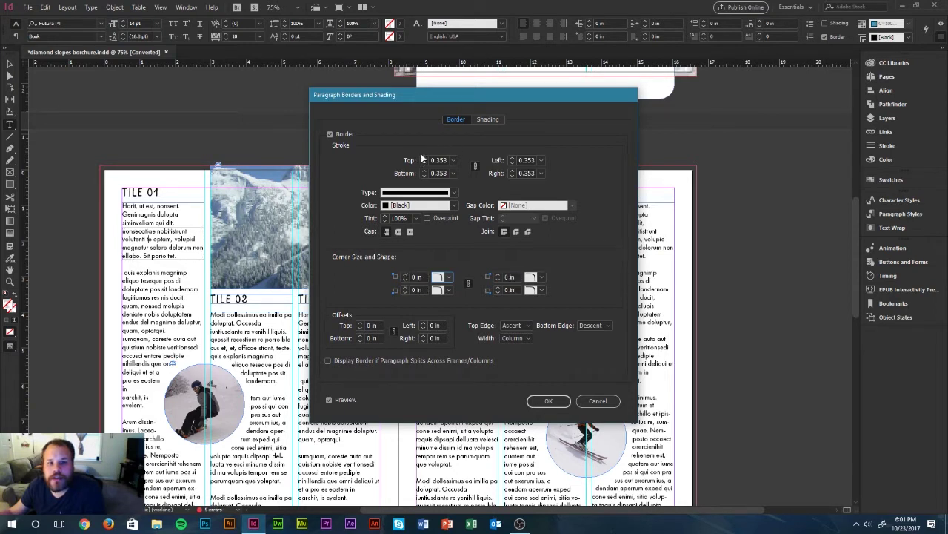
Set the border stroke weight to 0.75 pt
left_click(424, 158)
left_click(425, 158)
left_click(425, 158)
left_click(425, 158)
left_click(425, 158)
left_click(424, 158)
left_click(424, 157)
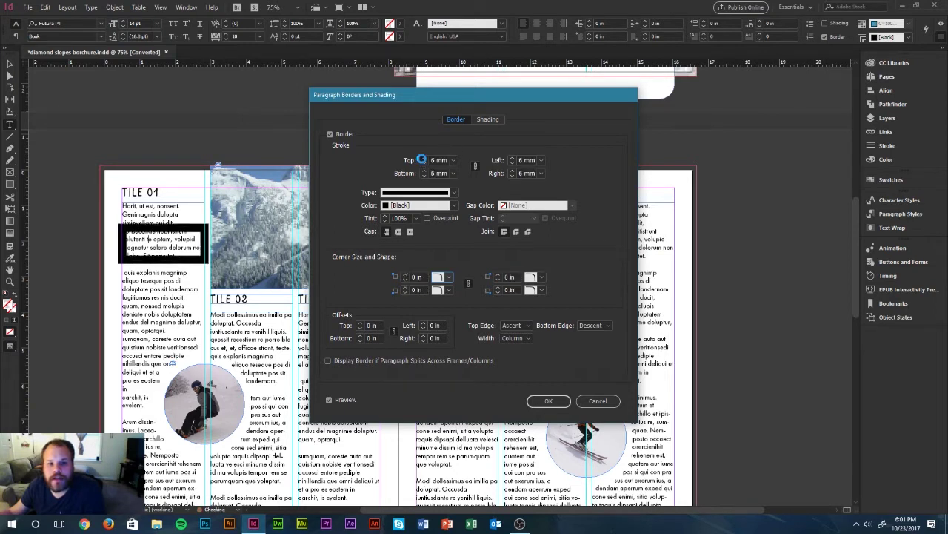
left_click(425, 158)
left_click(424, 158)
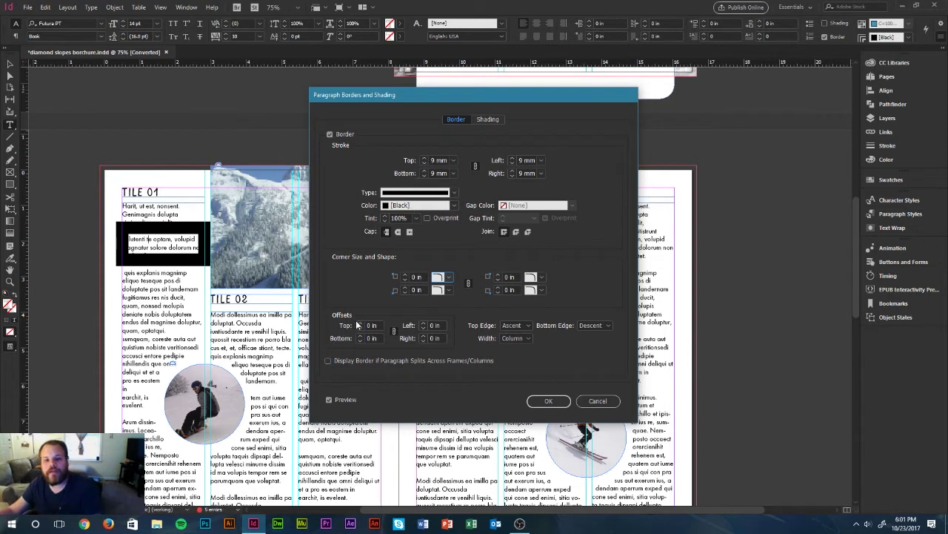
left_click(453, 161)
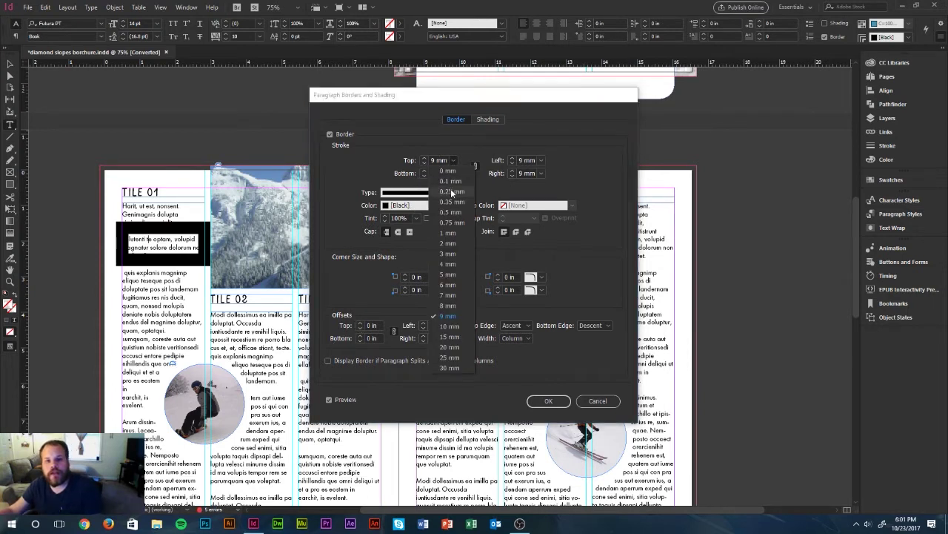
left_click(450, 180)
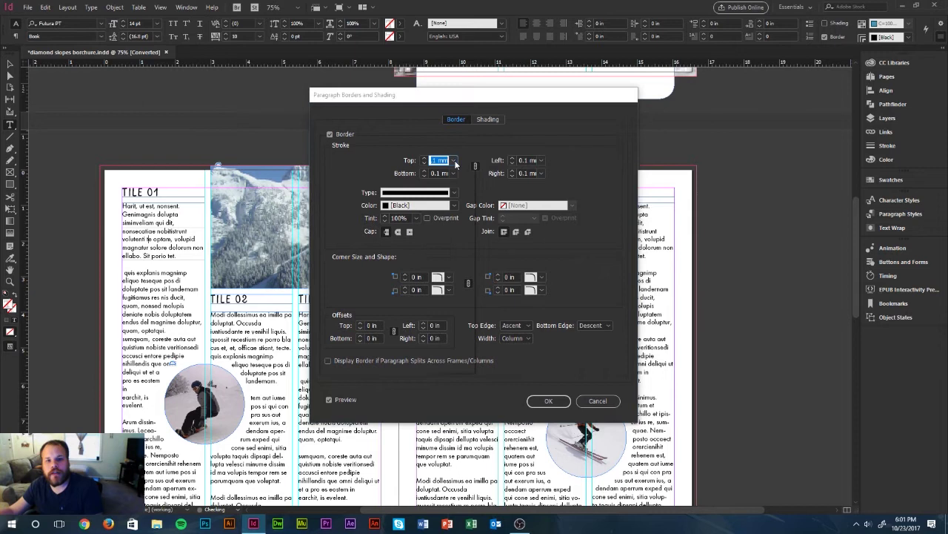
left_click(453, 160)
left_click(453, 223)
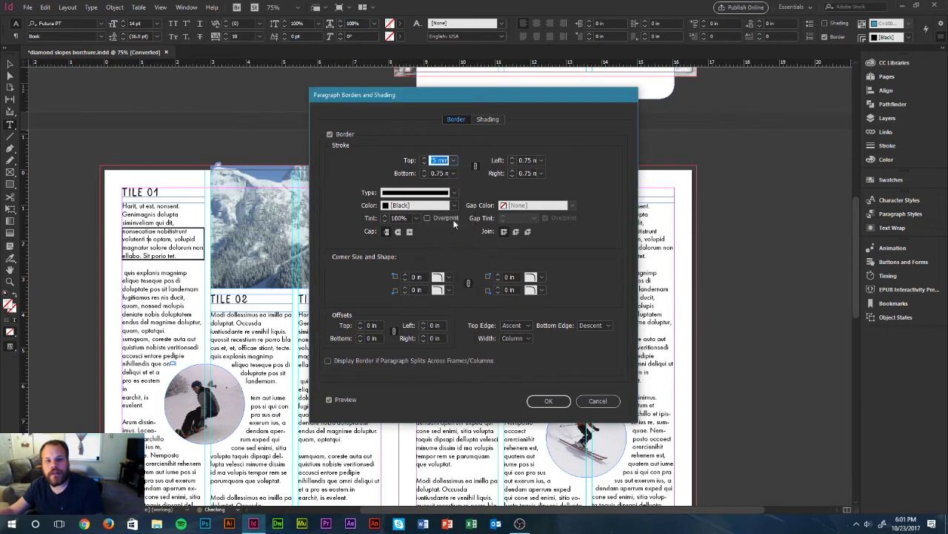
Set the border offsets to 0.062 in and apply the border settings
left_click(360, 323)
left_click(360, 323)
left_click(360, 324)
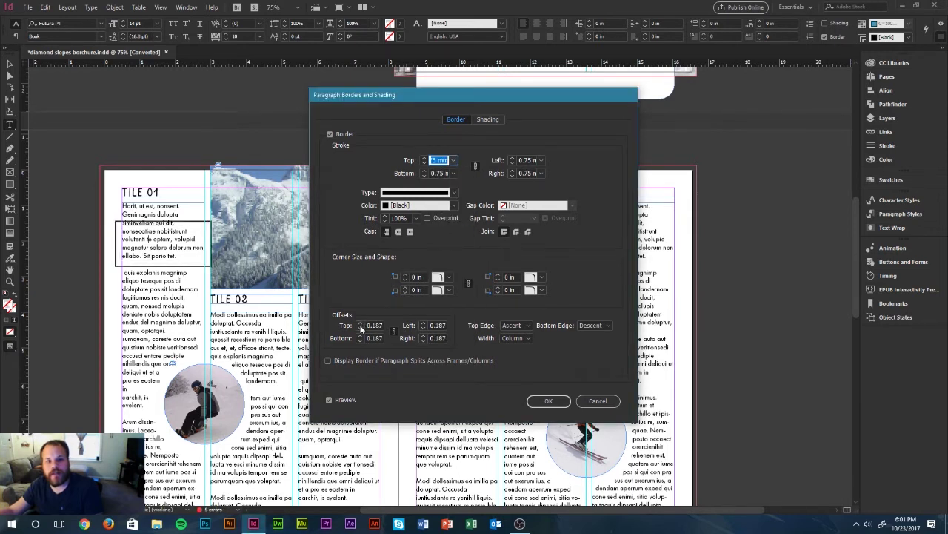
left_click(360, 328)
left_click(360, 328)
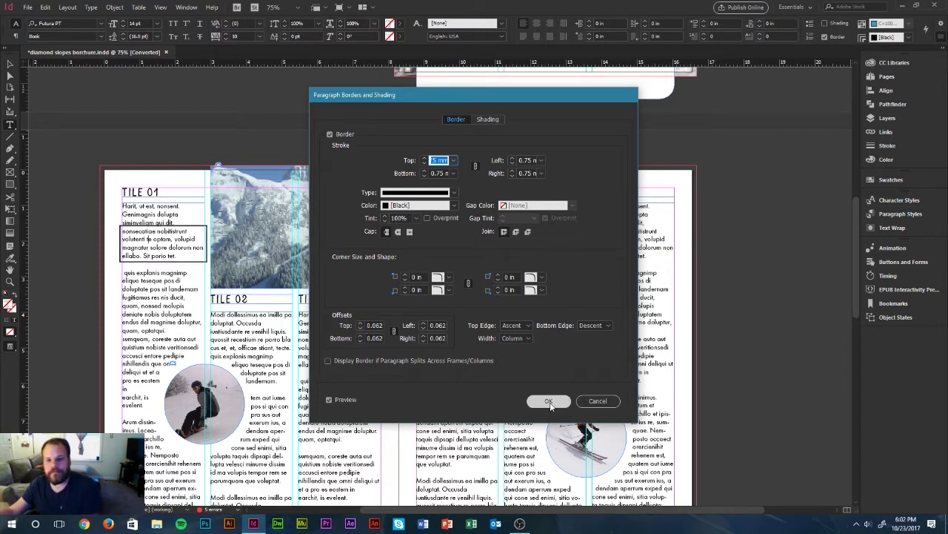
left_click(585, 399)
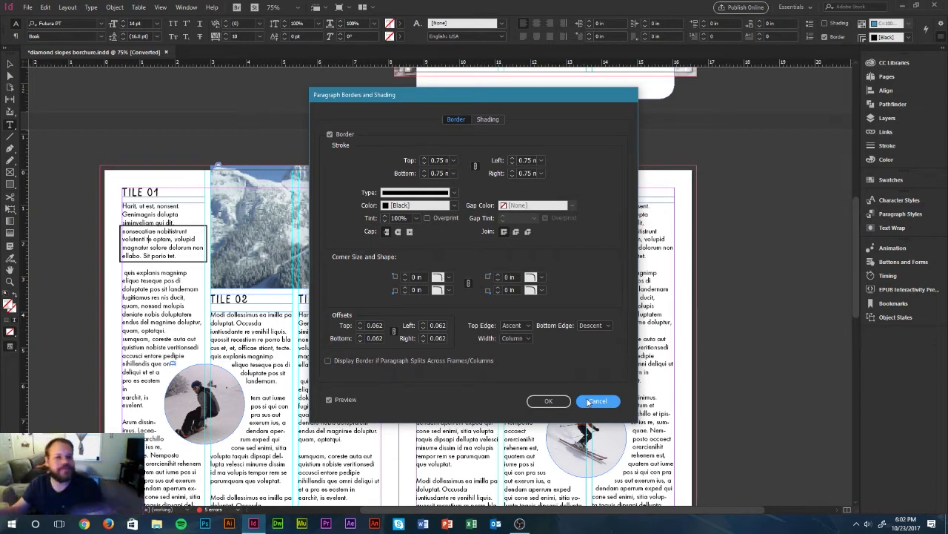
left_click(549, 401)
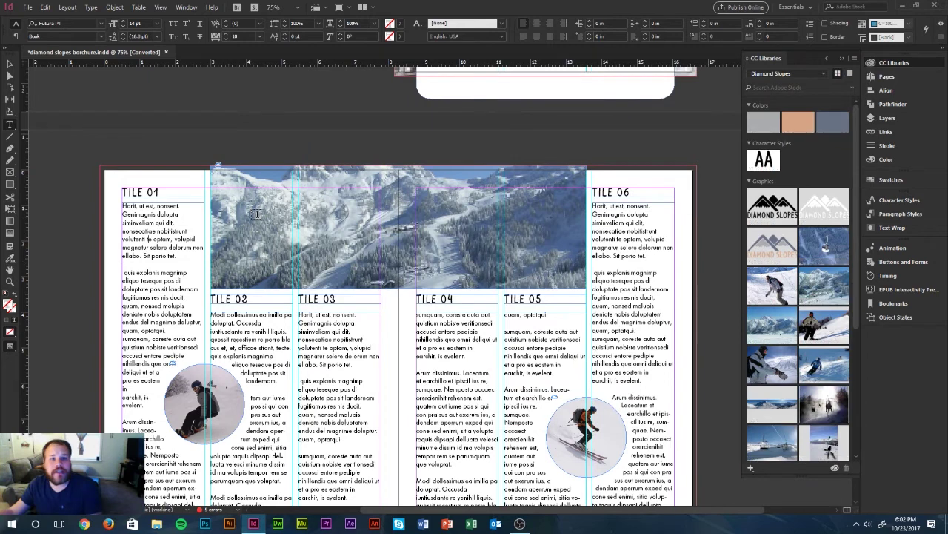
left_click(10, 64)
left_click(139, 154)
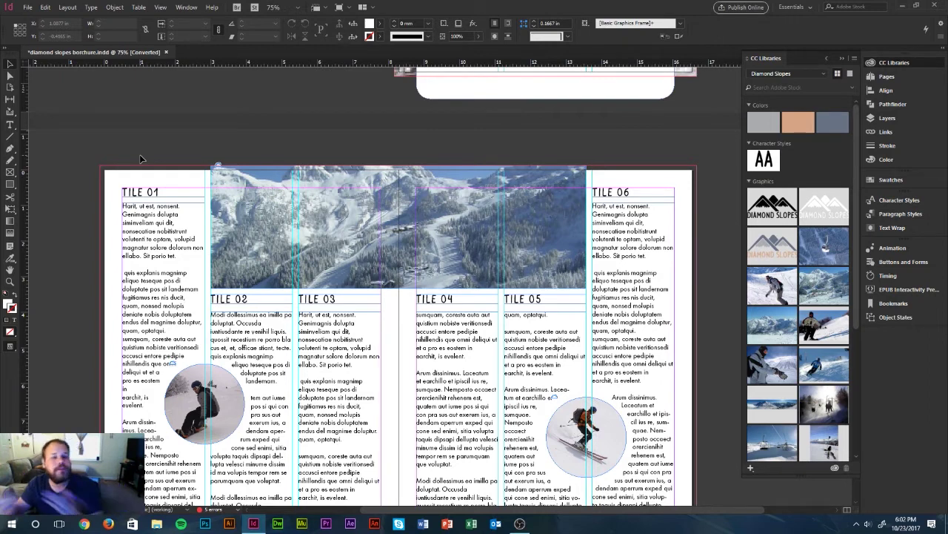
left_click(181, 197)
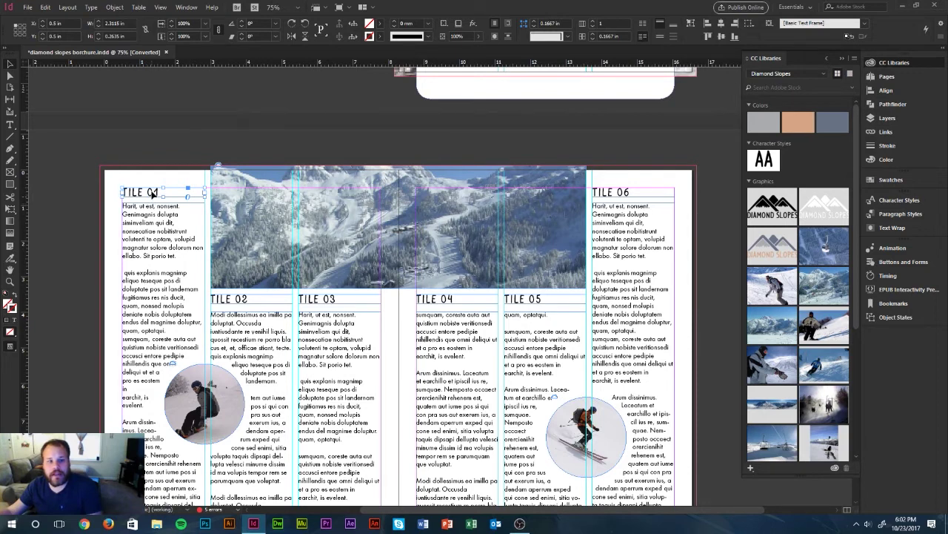
left_click_drag(152, 193, 173, 191)
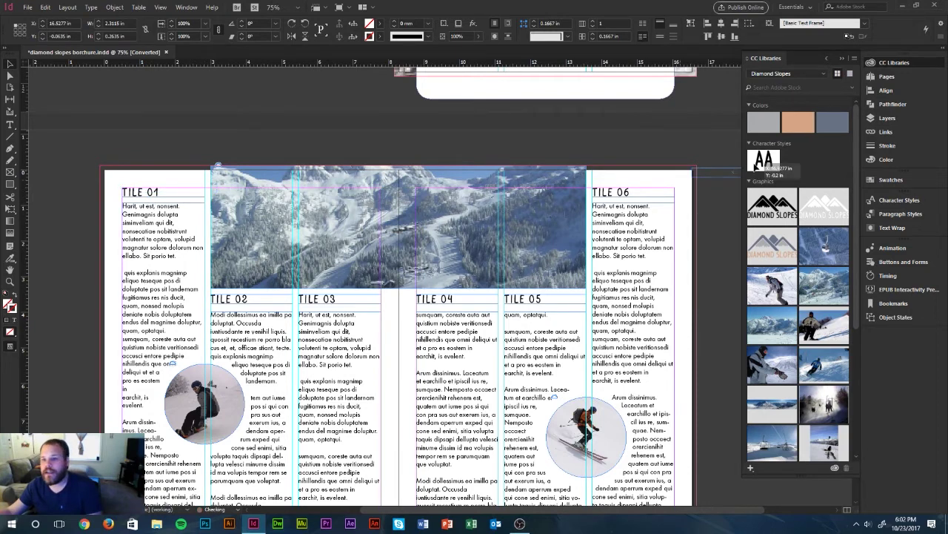
left_click_drag(756, 166, 763, 169)
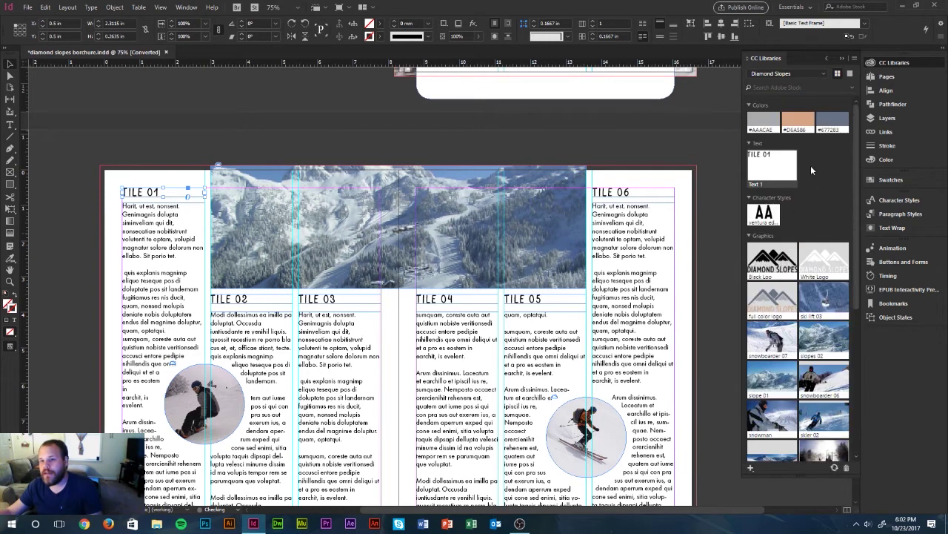
left_click_drag(772, 178, 561, 158)
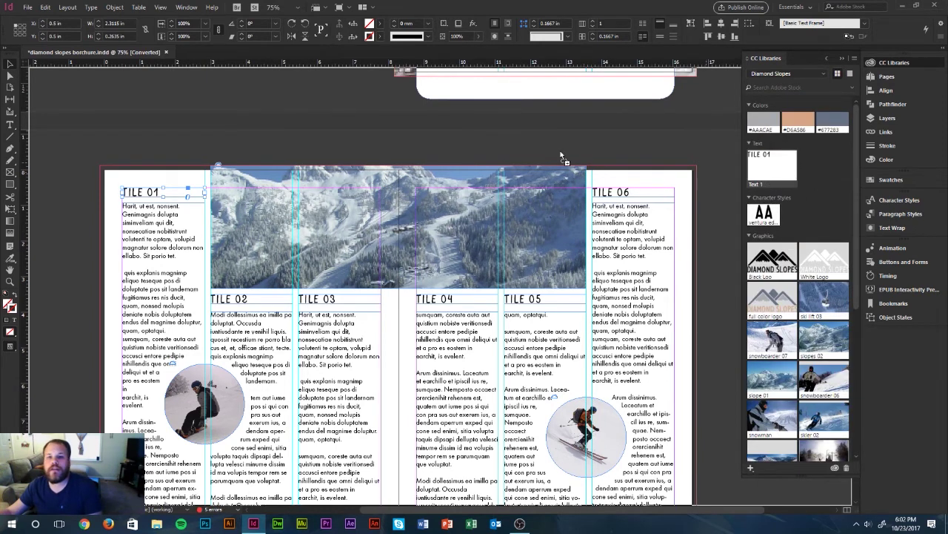
left_click(556, 149)
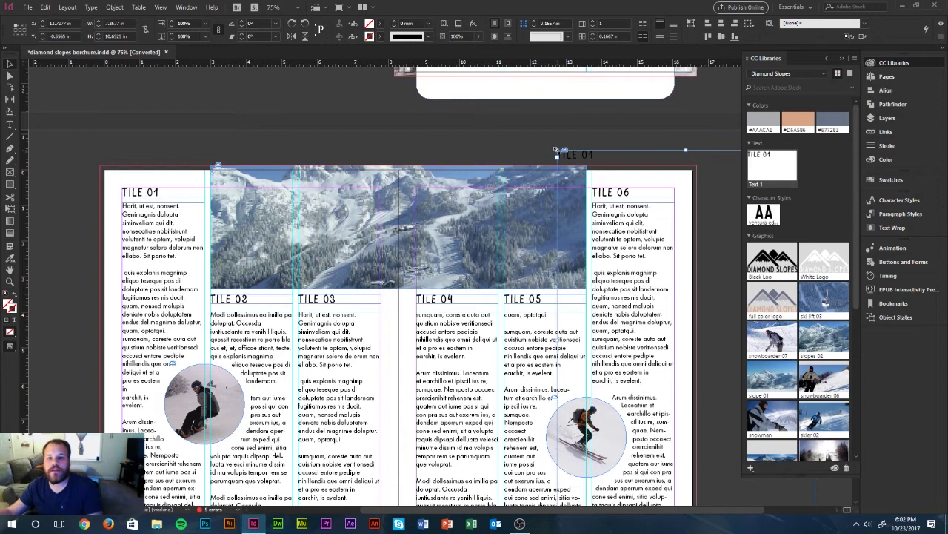
key("ctrl+z")
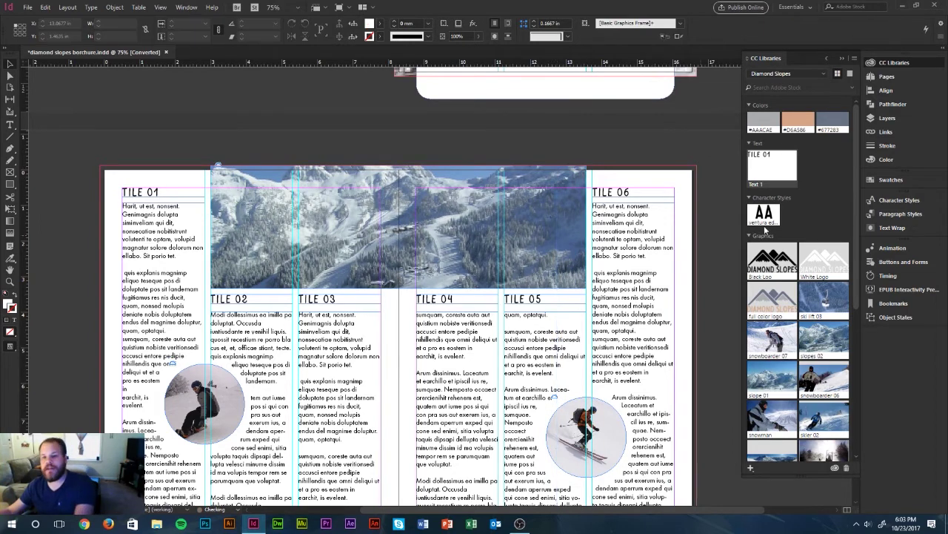
left_click(232, 140)
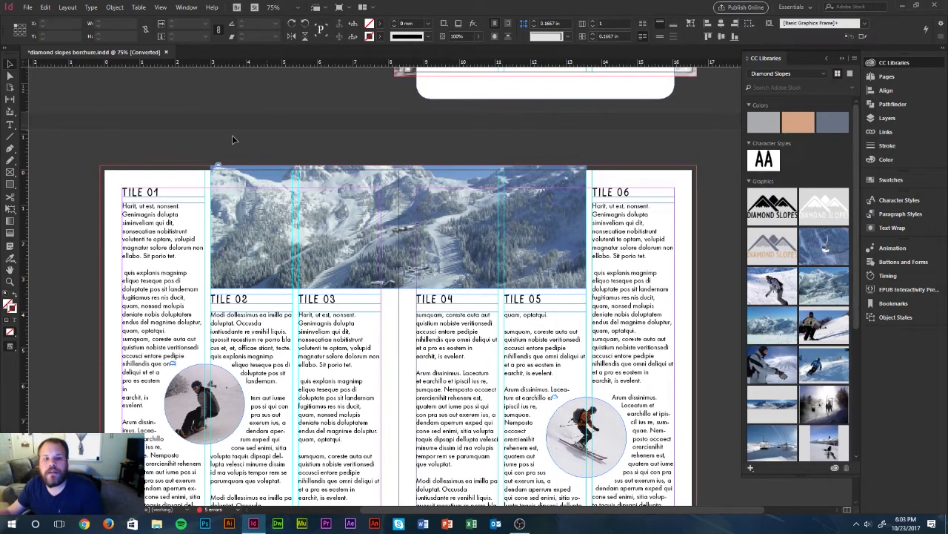
Select the TILE 01 frame, view the library's Add options, then close Diamond Slopes without adding
left_click(152, 193)
left_click_drag(151, 193, 149, 192)
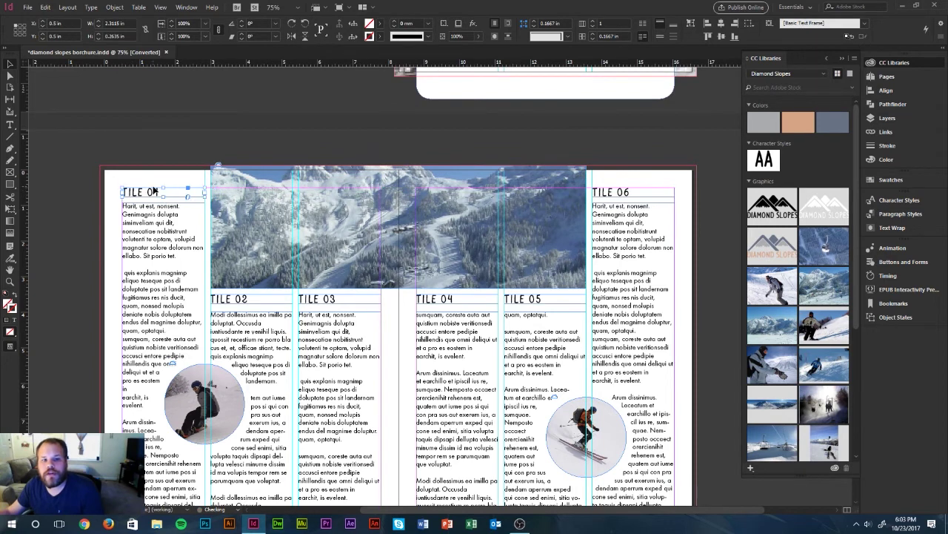
left_click(754, 469)
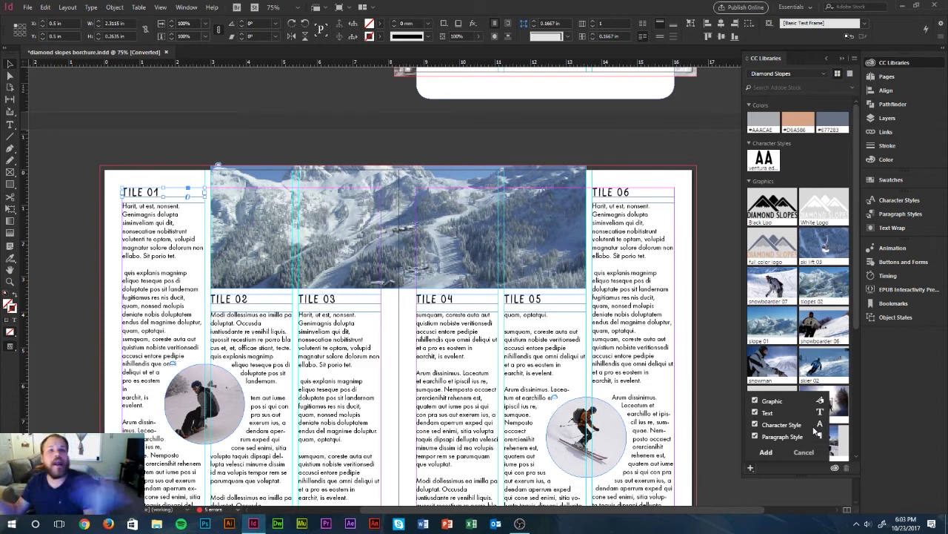
left_click(843, 59)
left_click(126, 134)
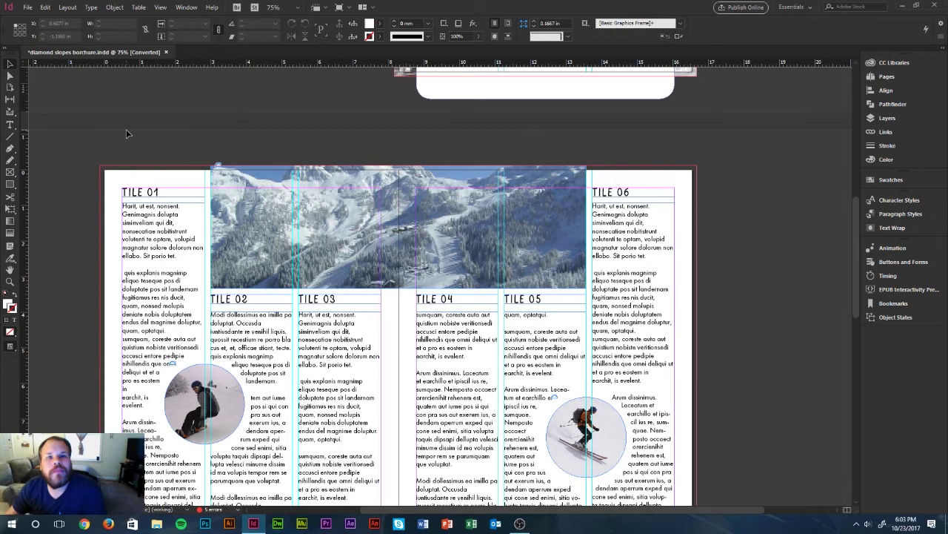